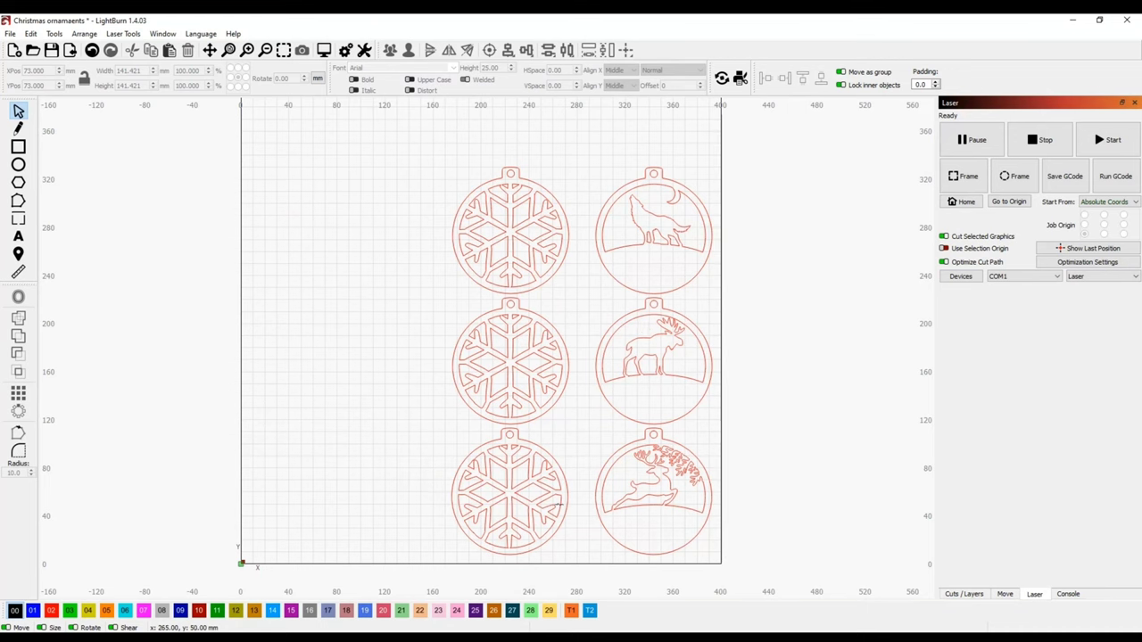
Draw a rectangle on the blue layer to the left of the ornaments.
{"action": "scroll", "coordinate": [300, 551], "scroll_direction": "up", "scroll_amount": 2}
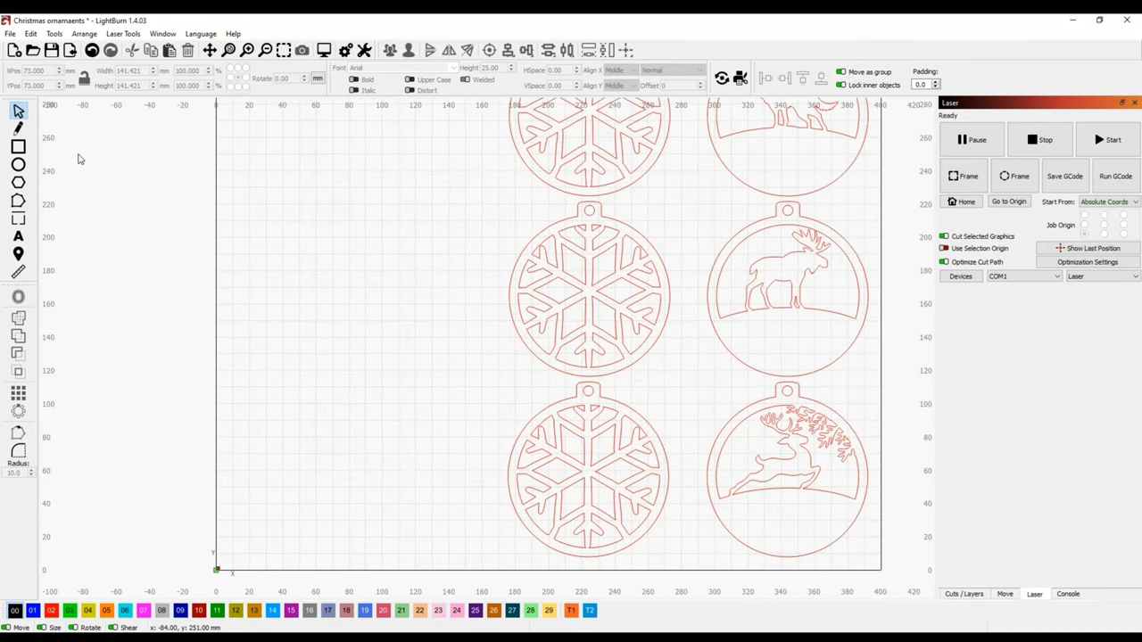
{"action": "left_click", "coordinate": [18, 147]}
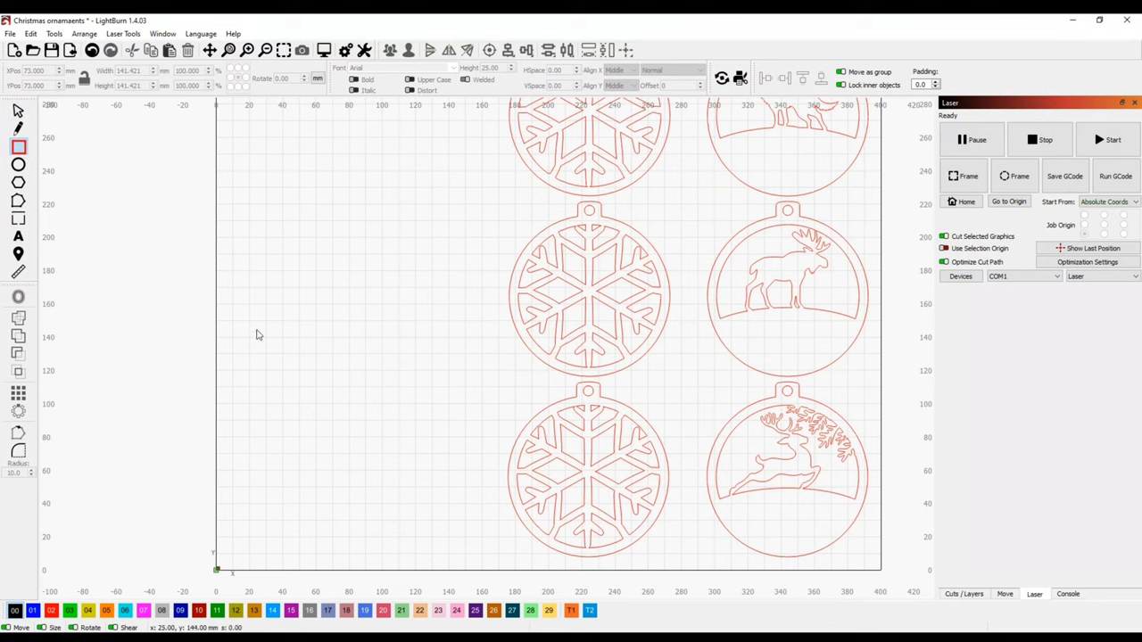
{"action": "left_click_drag", "start_coordinate": [266, 343], "coordinate": [448, 530]}
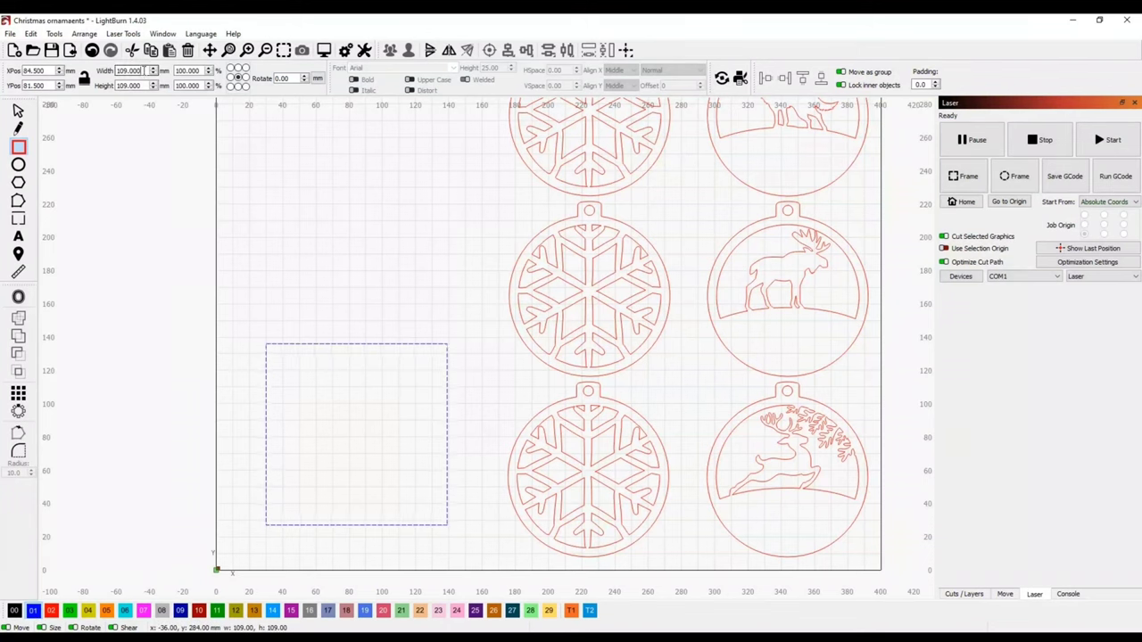
Set the rectangle's width and height to 100 mm each.
{"action": "left_click_drag", "start_coordinate": [148, 70], "coordinate": [116, 78]}
{"action": "type", "text": "100"}
{"action": "key", "text": "Return"}
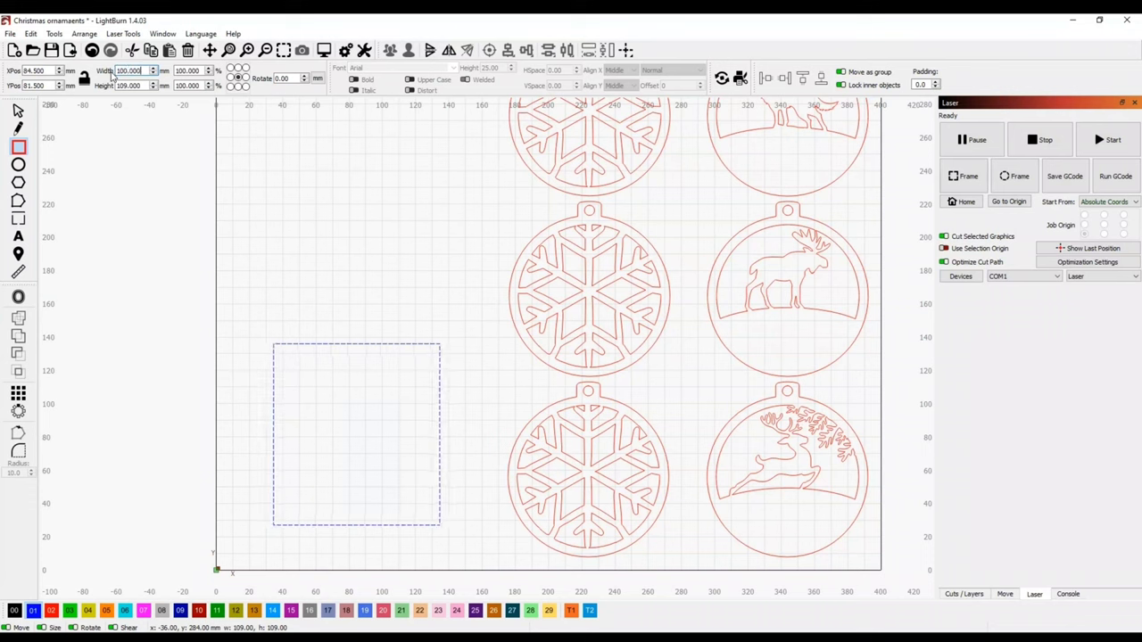
{"action": "left_click_drag", "start_coordinate": [149, 85], "coordinate": [104, 84]}
{"action": "type", "text": "100"}
{"action": "key", "text": "Return"}
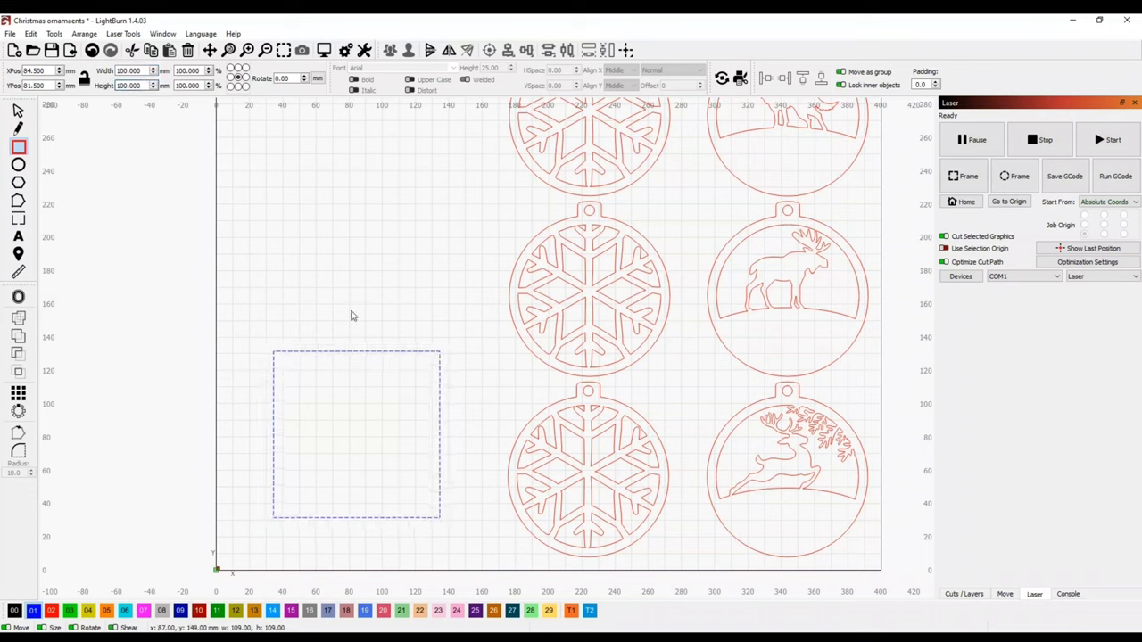
Rotate the new square 45° into a diamond.
{"action": "left_click", "coordinate": [18, 111]}
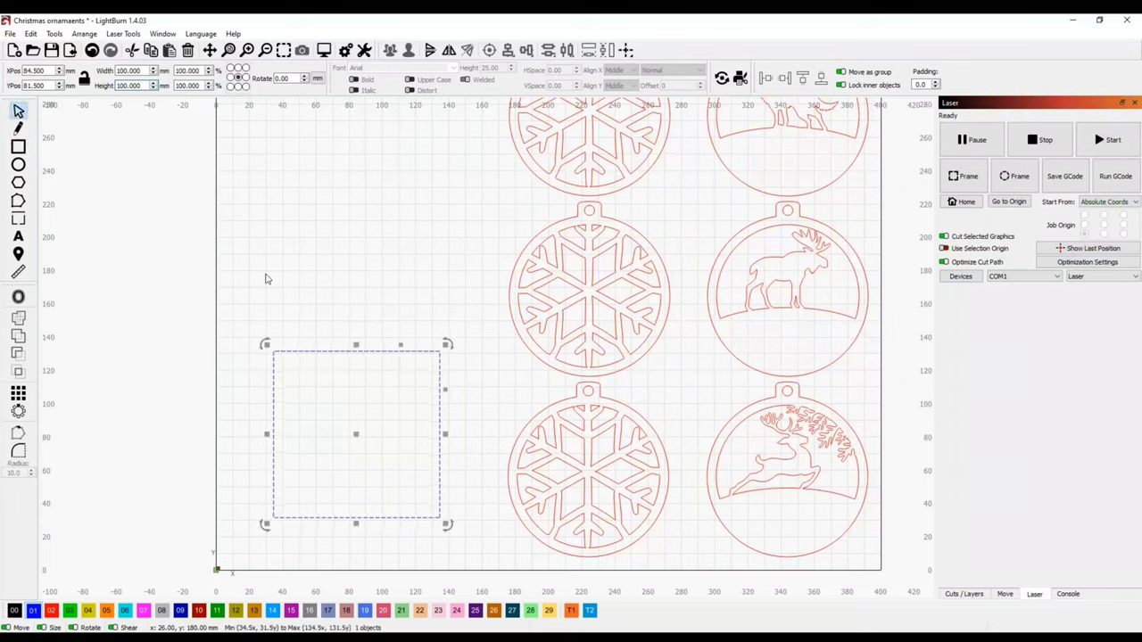
{"action": "left_click_drag", "start_coordinate": [448, 345], "coordinate": [361, 300]}
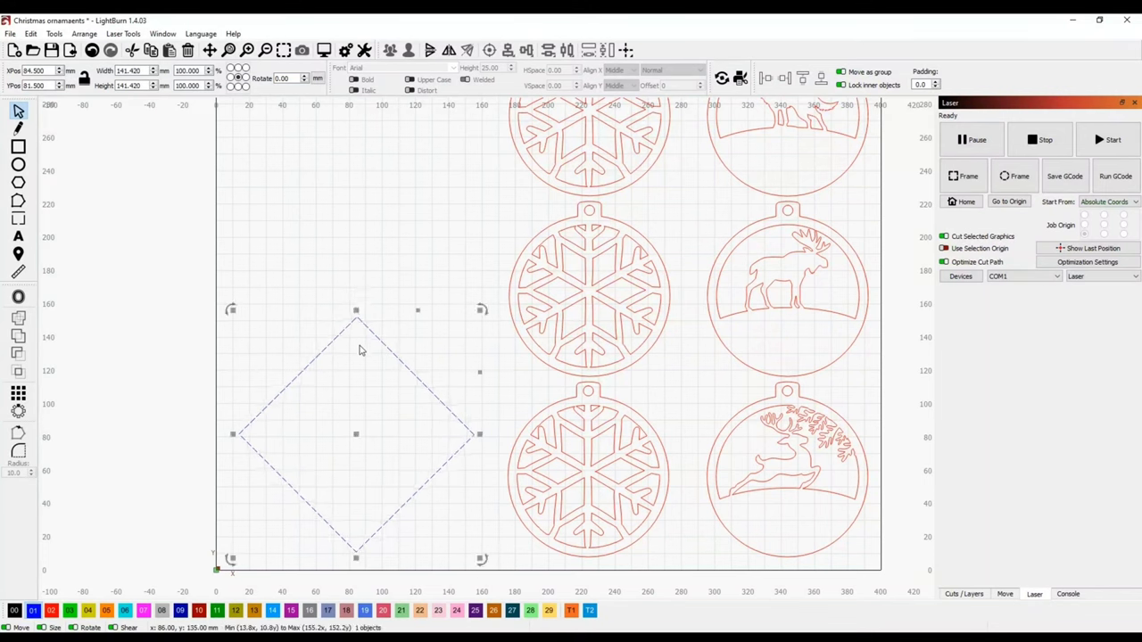
{"action": "left_click", "coordinate": [353, 433]}
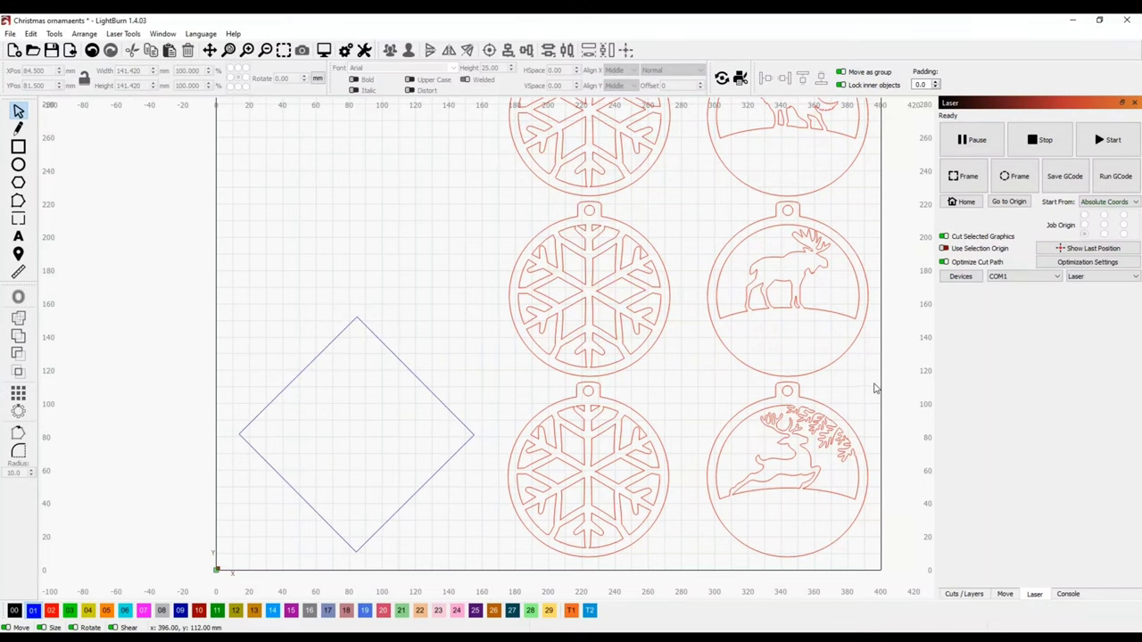
Centre the reindeer ornament inside the diamond and nudge it slightly up-left.
{"action": "left_click_drag", "start_coordinate": [875, 386], "coordinate": [701, 571]}
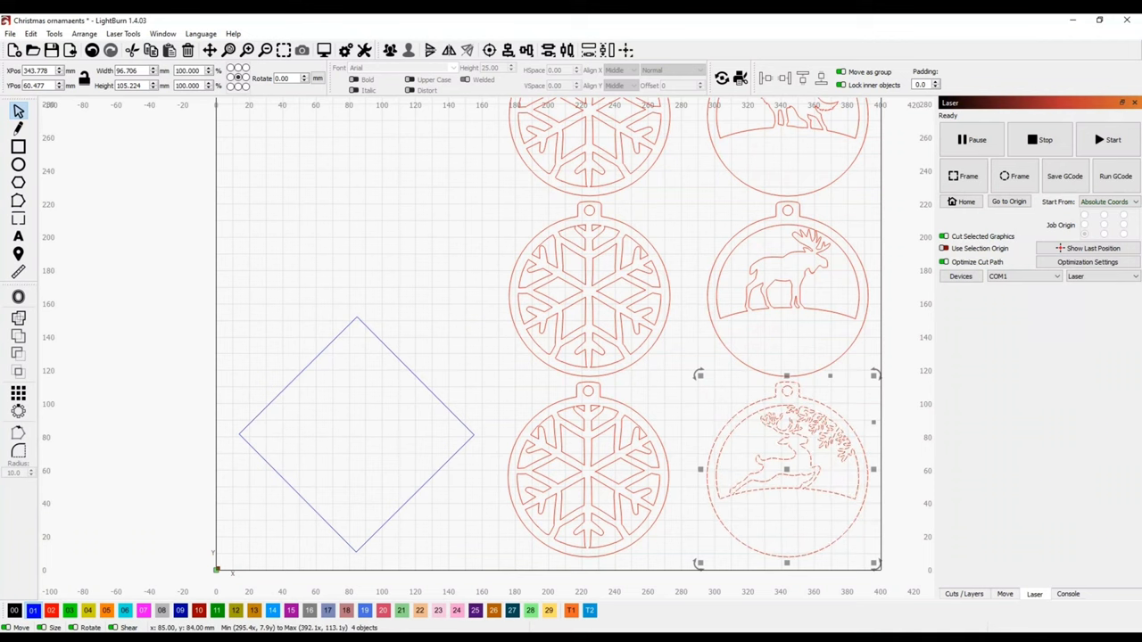
{"action": "key", "text": "ctrl+x"}
{"action": "key", "text": "ctrl+v"}
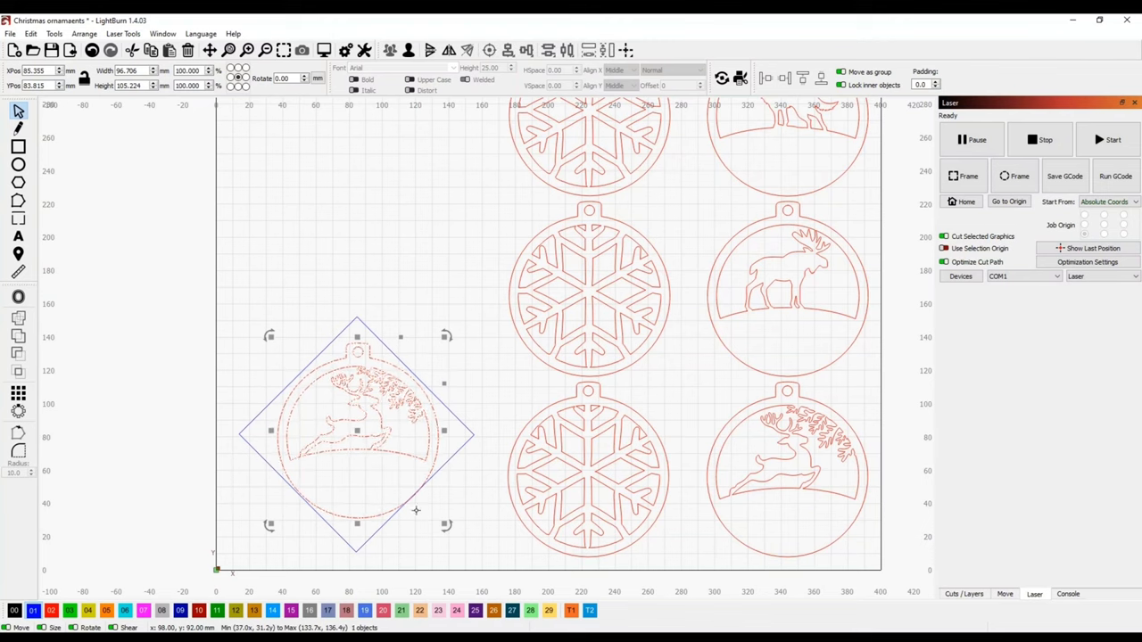
{"action": "left_click", "coordinate": [408, 370]}
{"action": "scroll", "coordinate": [346, 505], "scroll_direction": "up", "scroll_amount": 3}
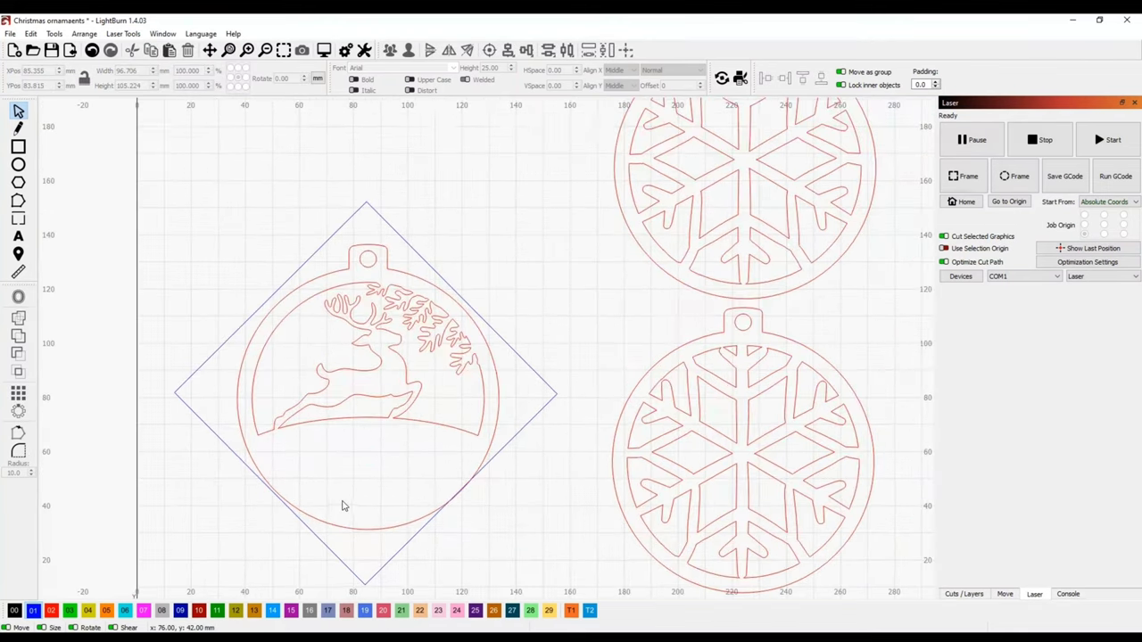
{"action": "left_click_drag", "start_coordinate": [364, 393], "coordinate": [364, 383]}
{"action": "left_click", "coordinate": [571, 316]}
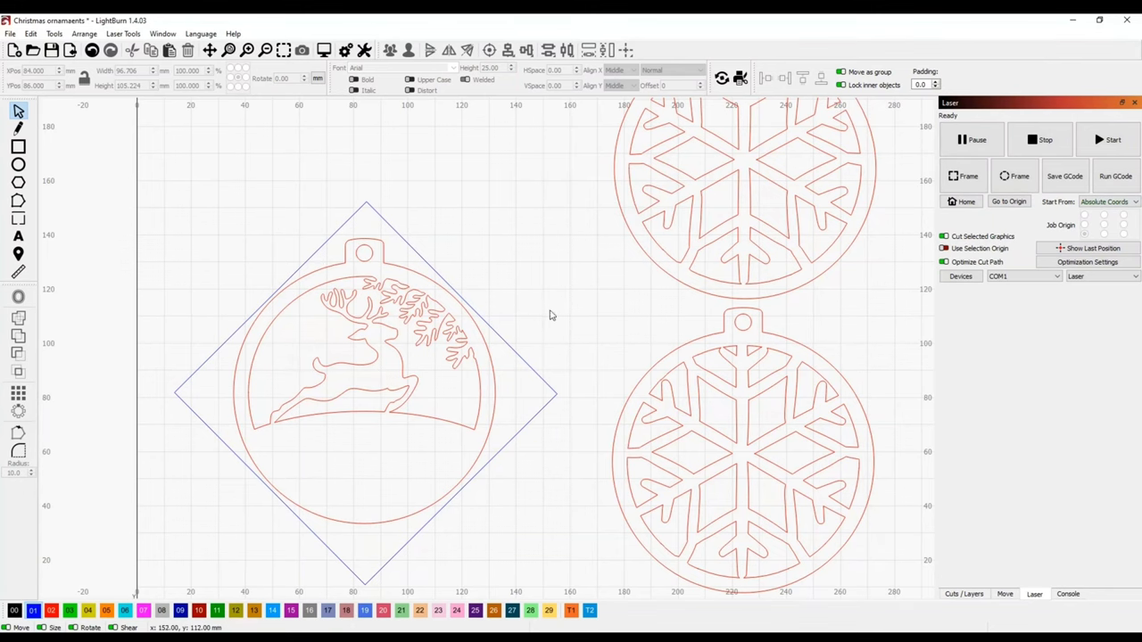
Change layer C02's cut speed from 300 to 375 mm/min.
{"action": "scroll", "coordinate": [472, 359], "scroll_direction": "down", "scroll_amount": 1}
{"action": "scroll", "coordinate": [474, 361], "scroll_direction": "down", "scroll_amount": 1}
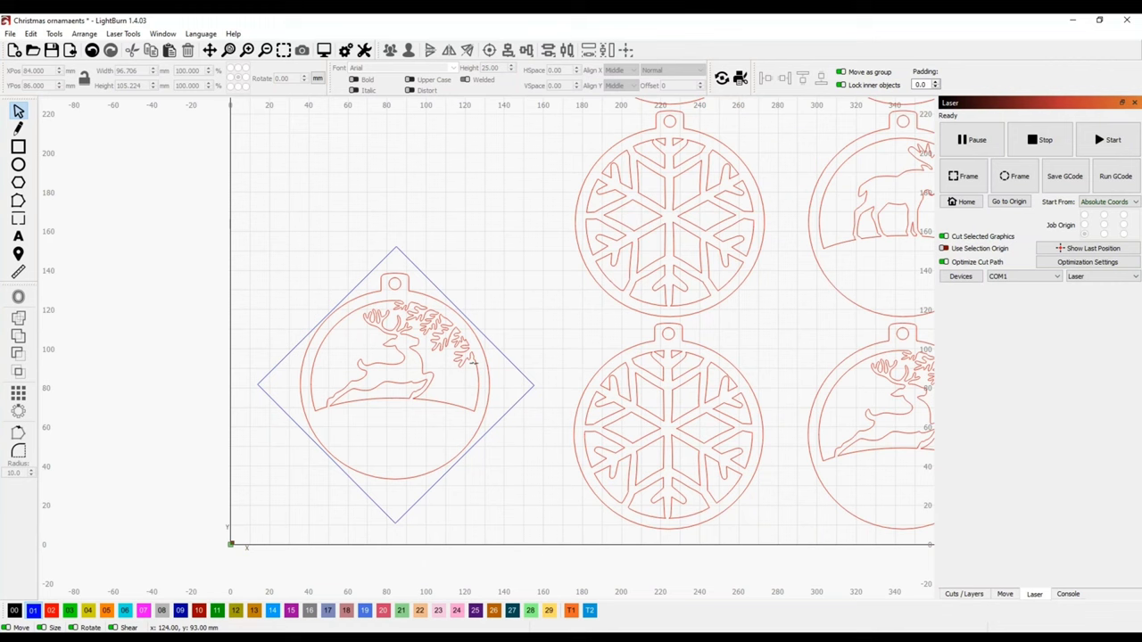
{"action": "left_click", "coordinate": [506, 360]}
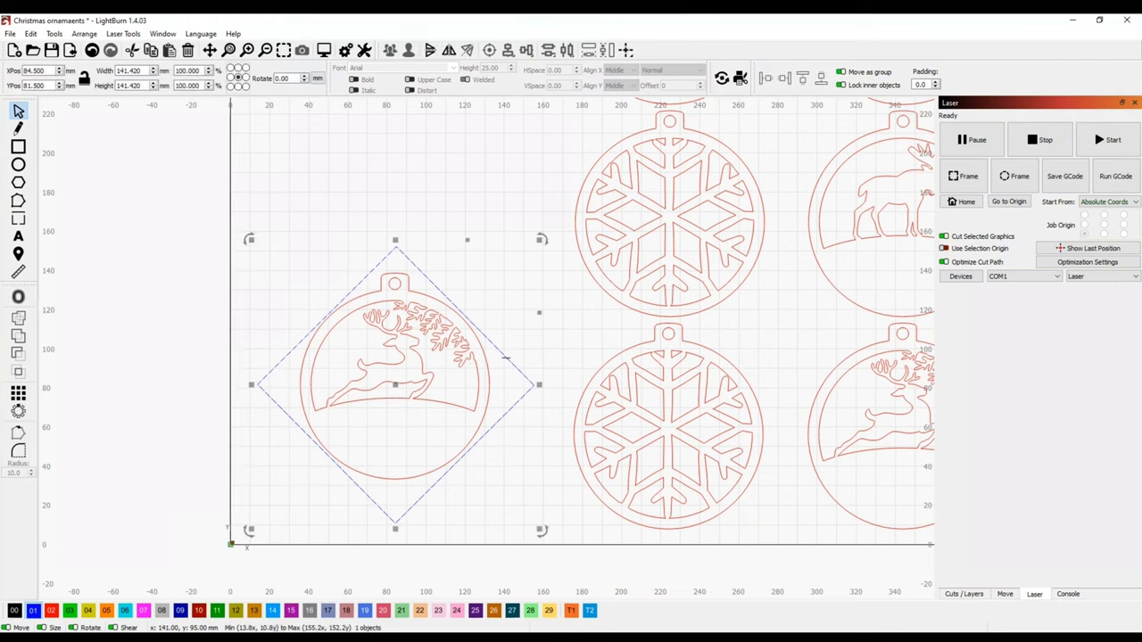
{"action": "left_click", "coordinate": [968, 595]}
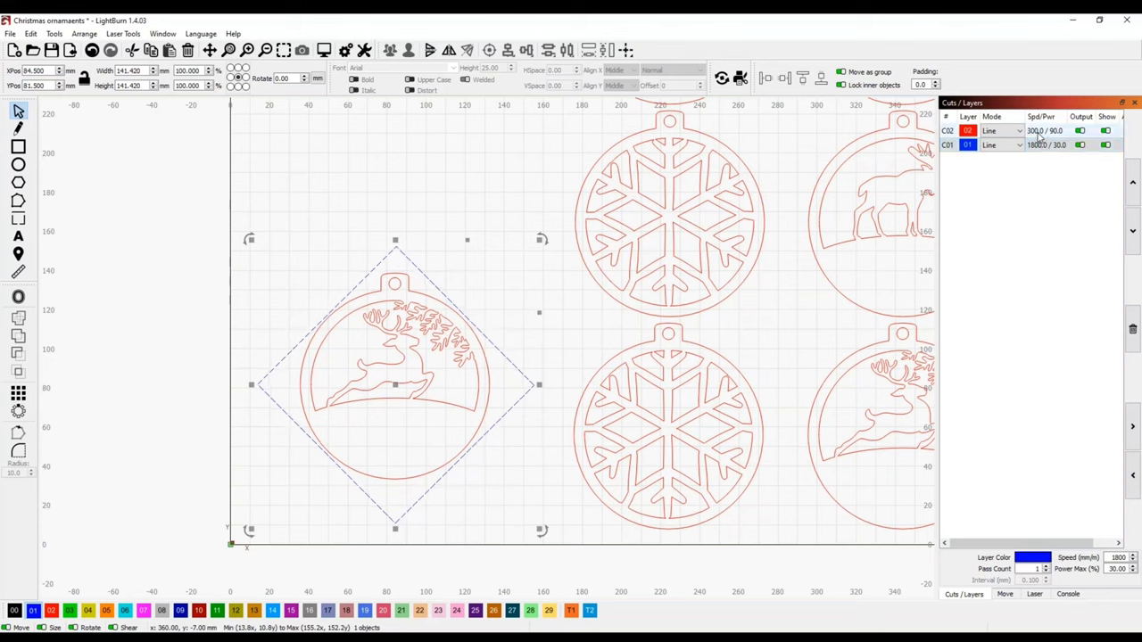
{"action": "double_click", "coordinate": [1039, 134]}
{"action": "left_click", "coordinate": [623, 172]}
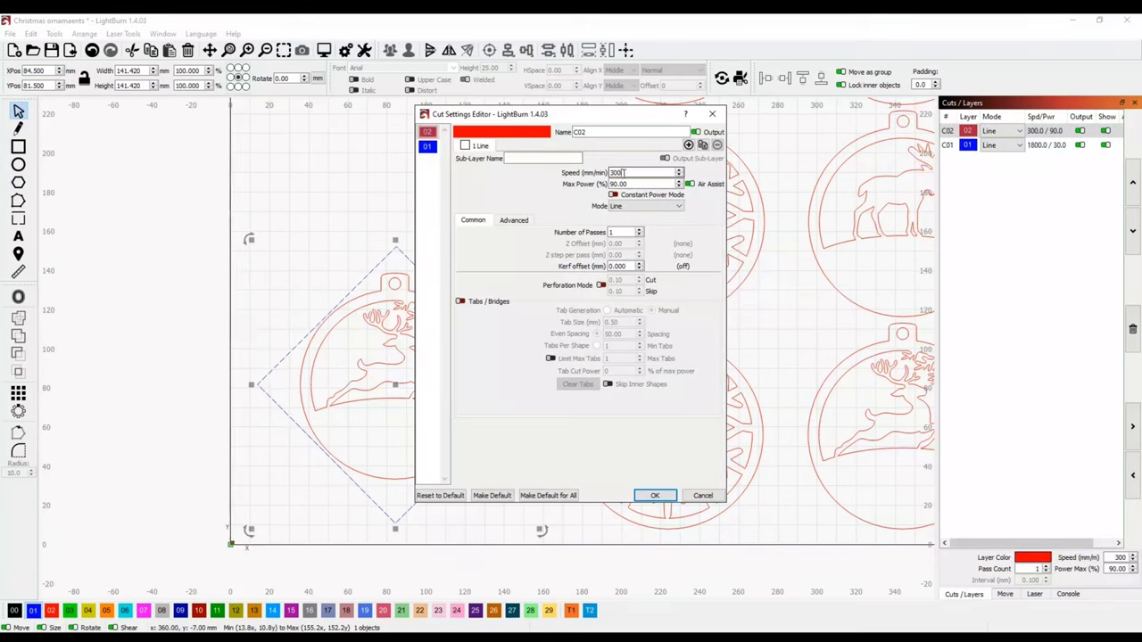
{"action": "double_click", "coordinate": [622, 173]}
{"action": "type", "text": "1"}
{"action": "type", "text": "75"}
{"action": "left_click", "coordinate": [654, 495]}
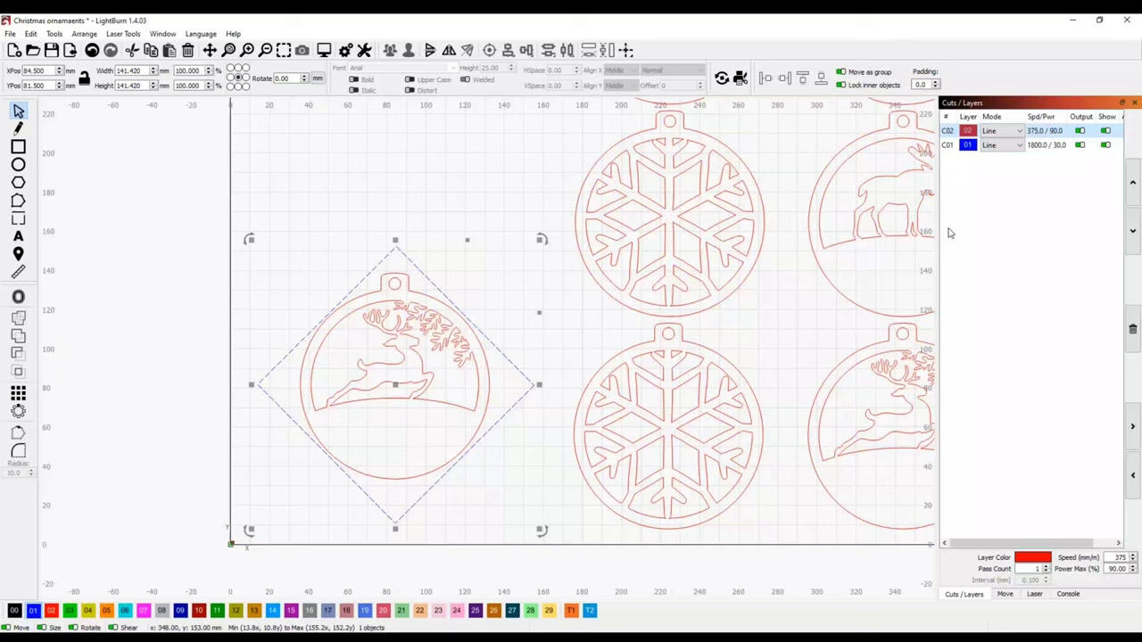
Preview the diamond's cut path, then return to the Laser control panel.
{"action": "left_click", "coordinate": [536, 188]}
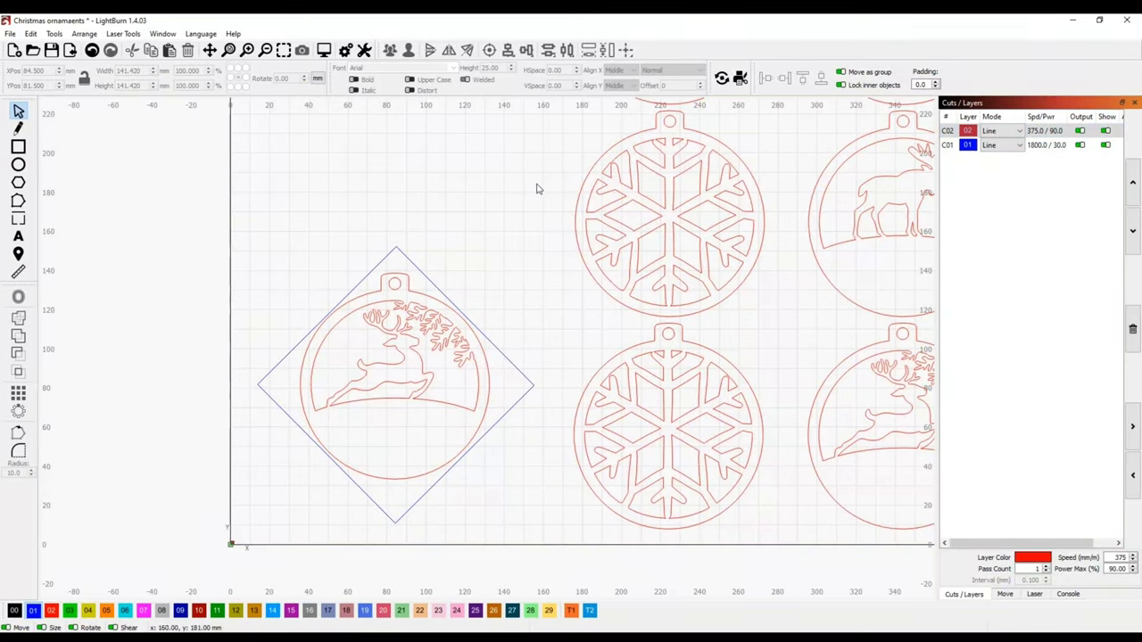
{"action": "left_click", "coordinate": [511, 363]}
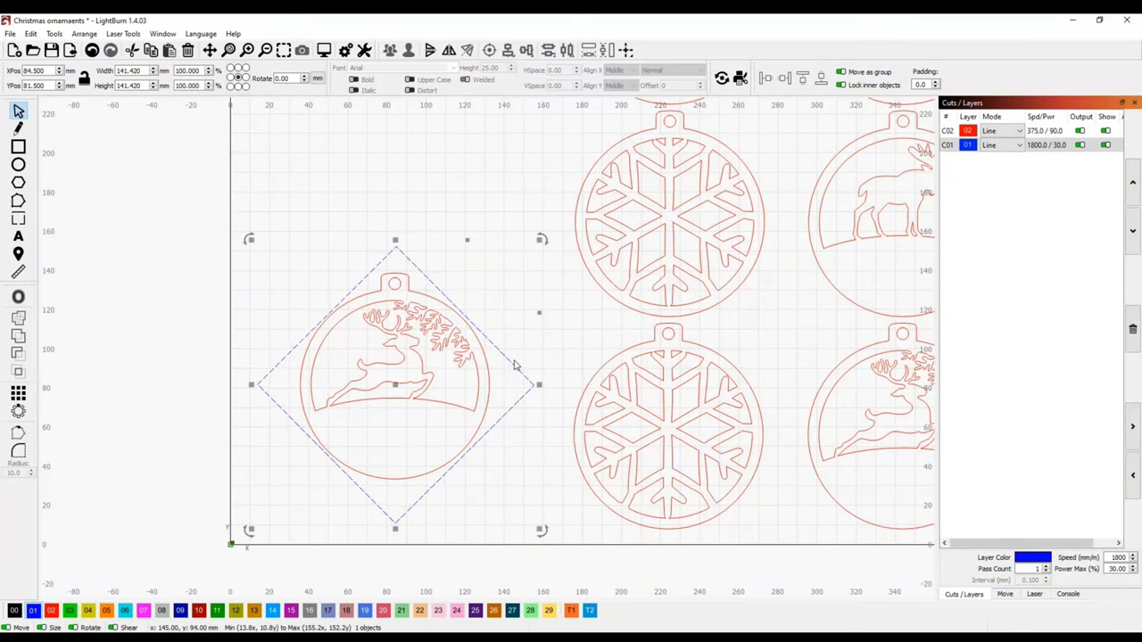
{"action": "left_click", "coordinate": [324, 51]}
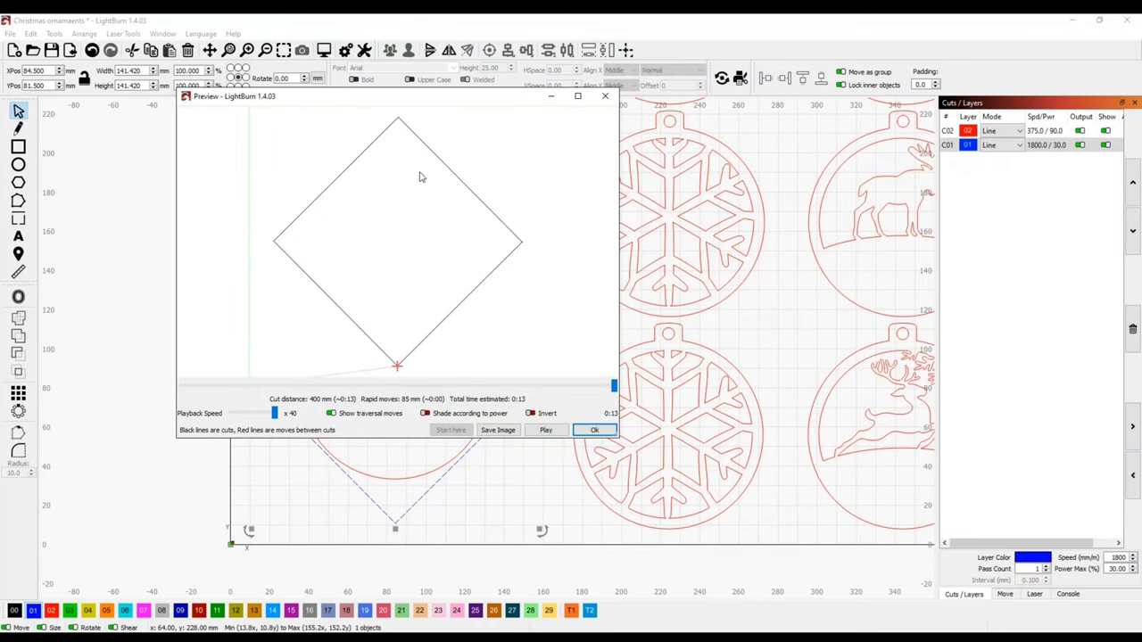
{"action": "left_click", "coordinate": [593, 429]}
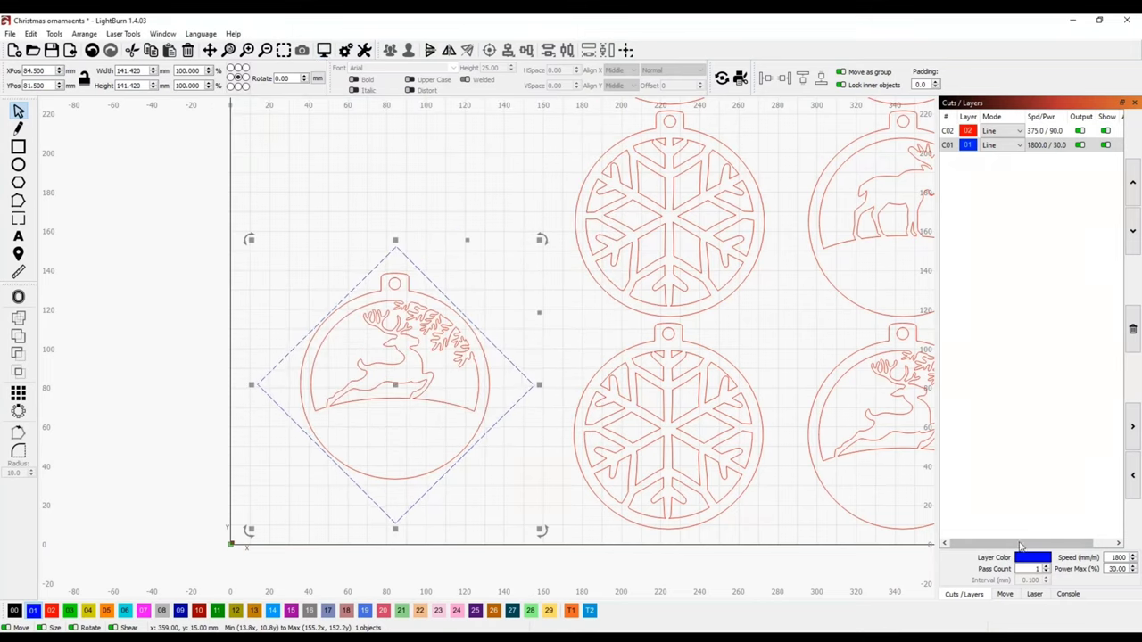
{"action": "left_click", "coordinate": [1034, 594]}
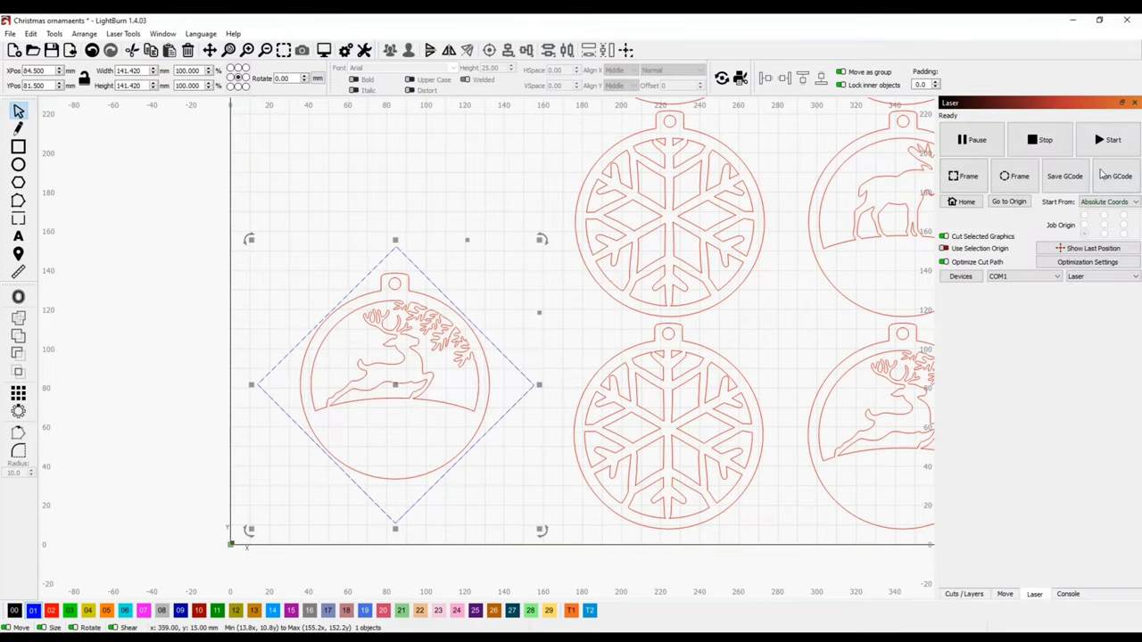